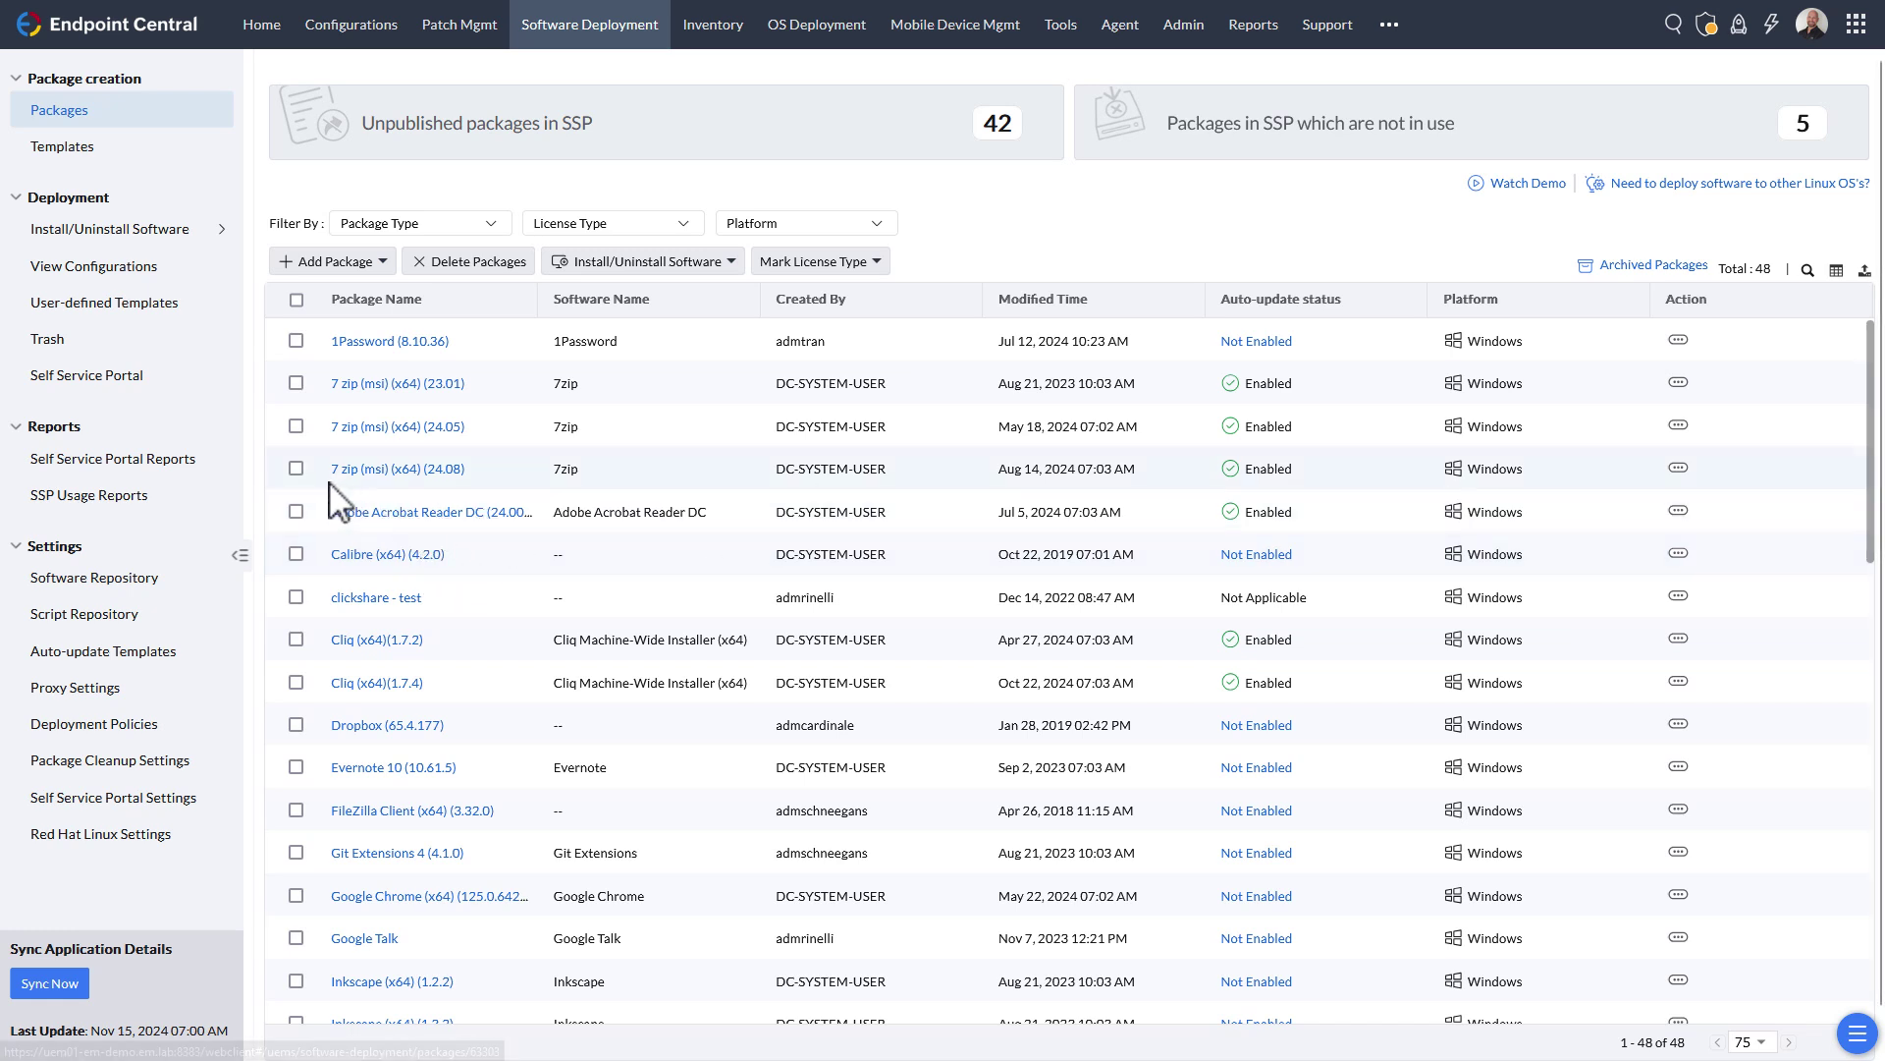
Step: Select and then deselect the 7 zip (msi) (x64) (24.08) package, then go to Package Cleanup Settings
left_click(296, 469)
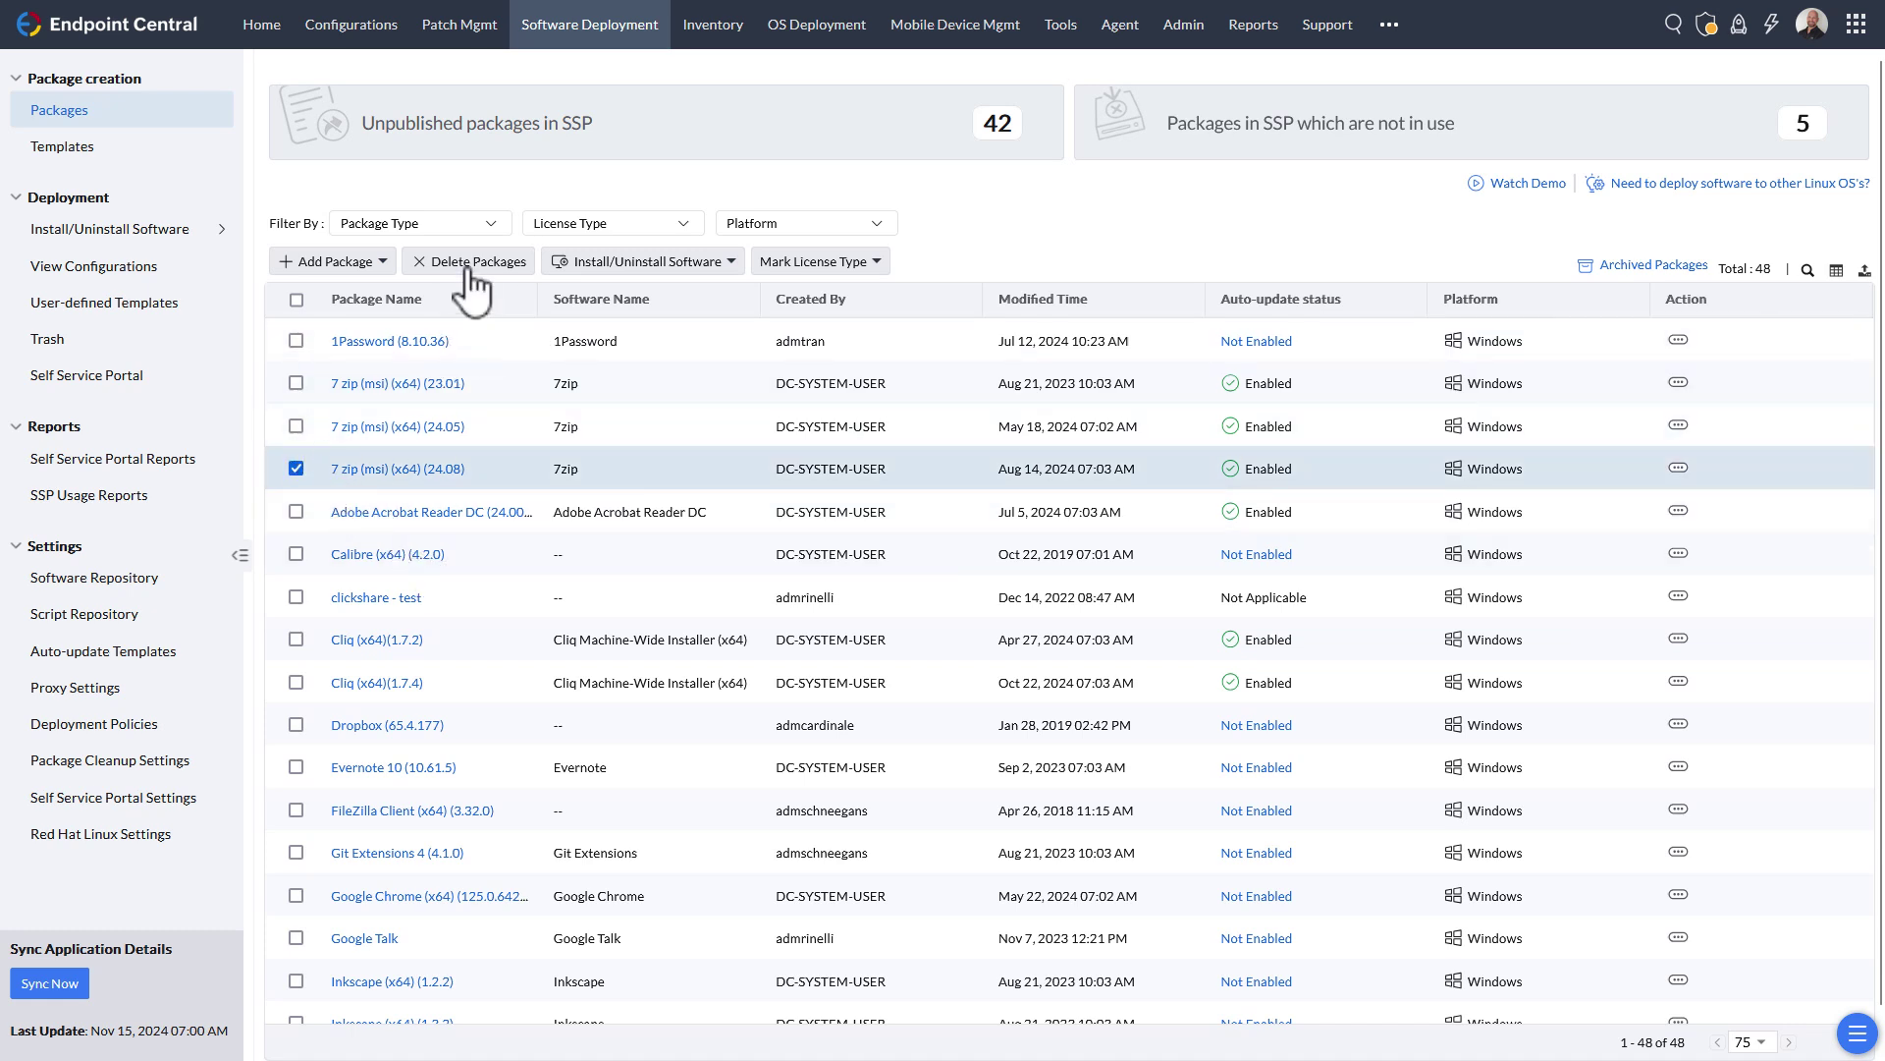
left_click(297, 468)
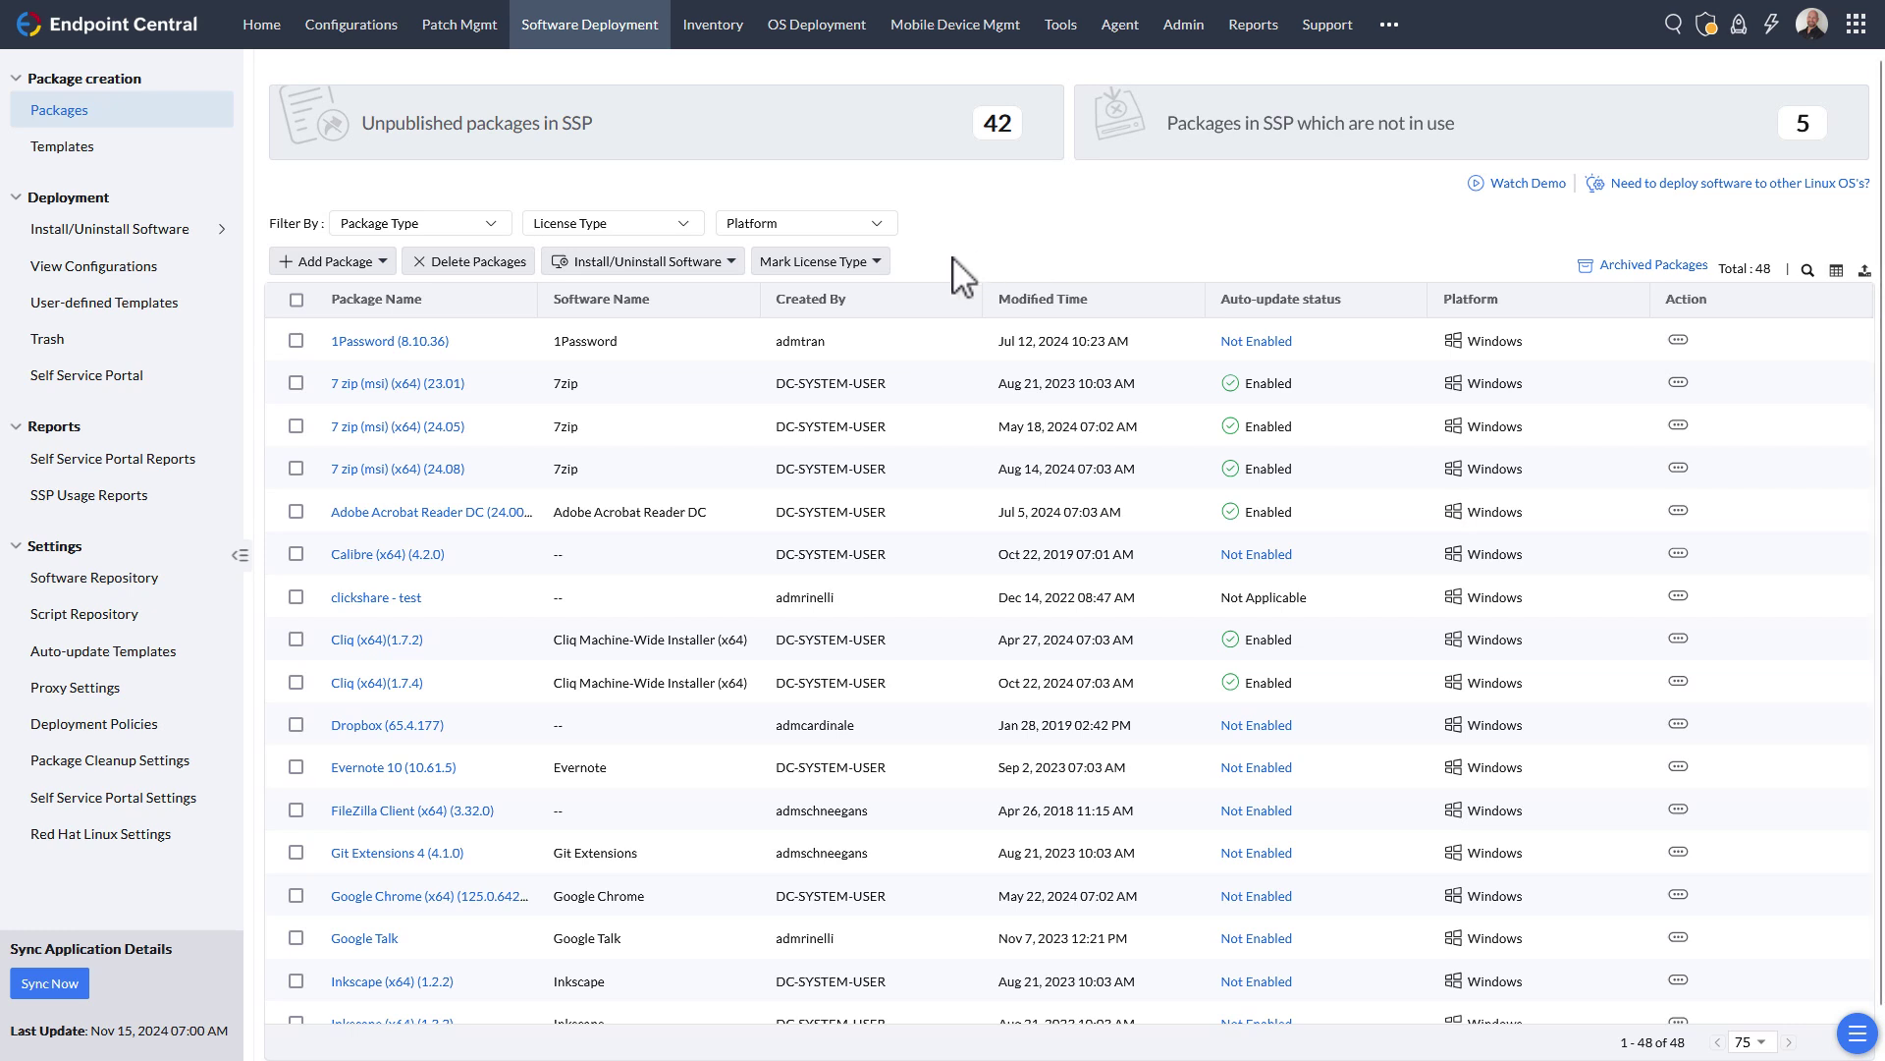
left_click(89, 766)
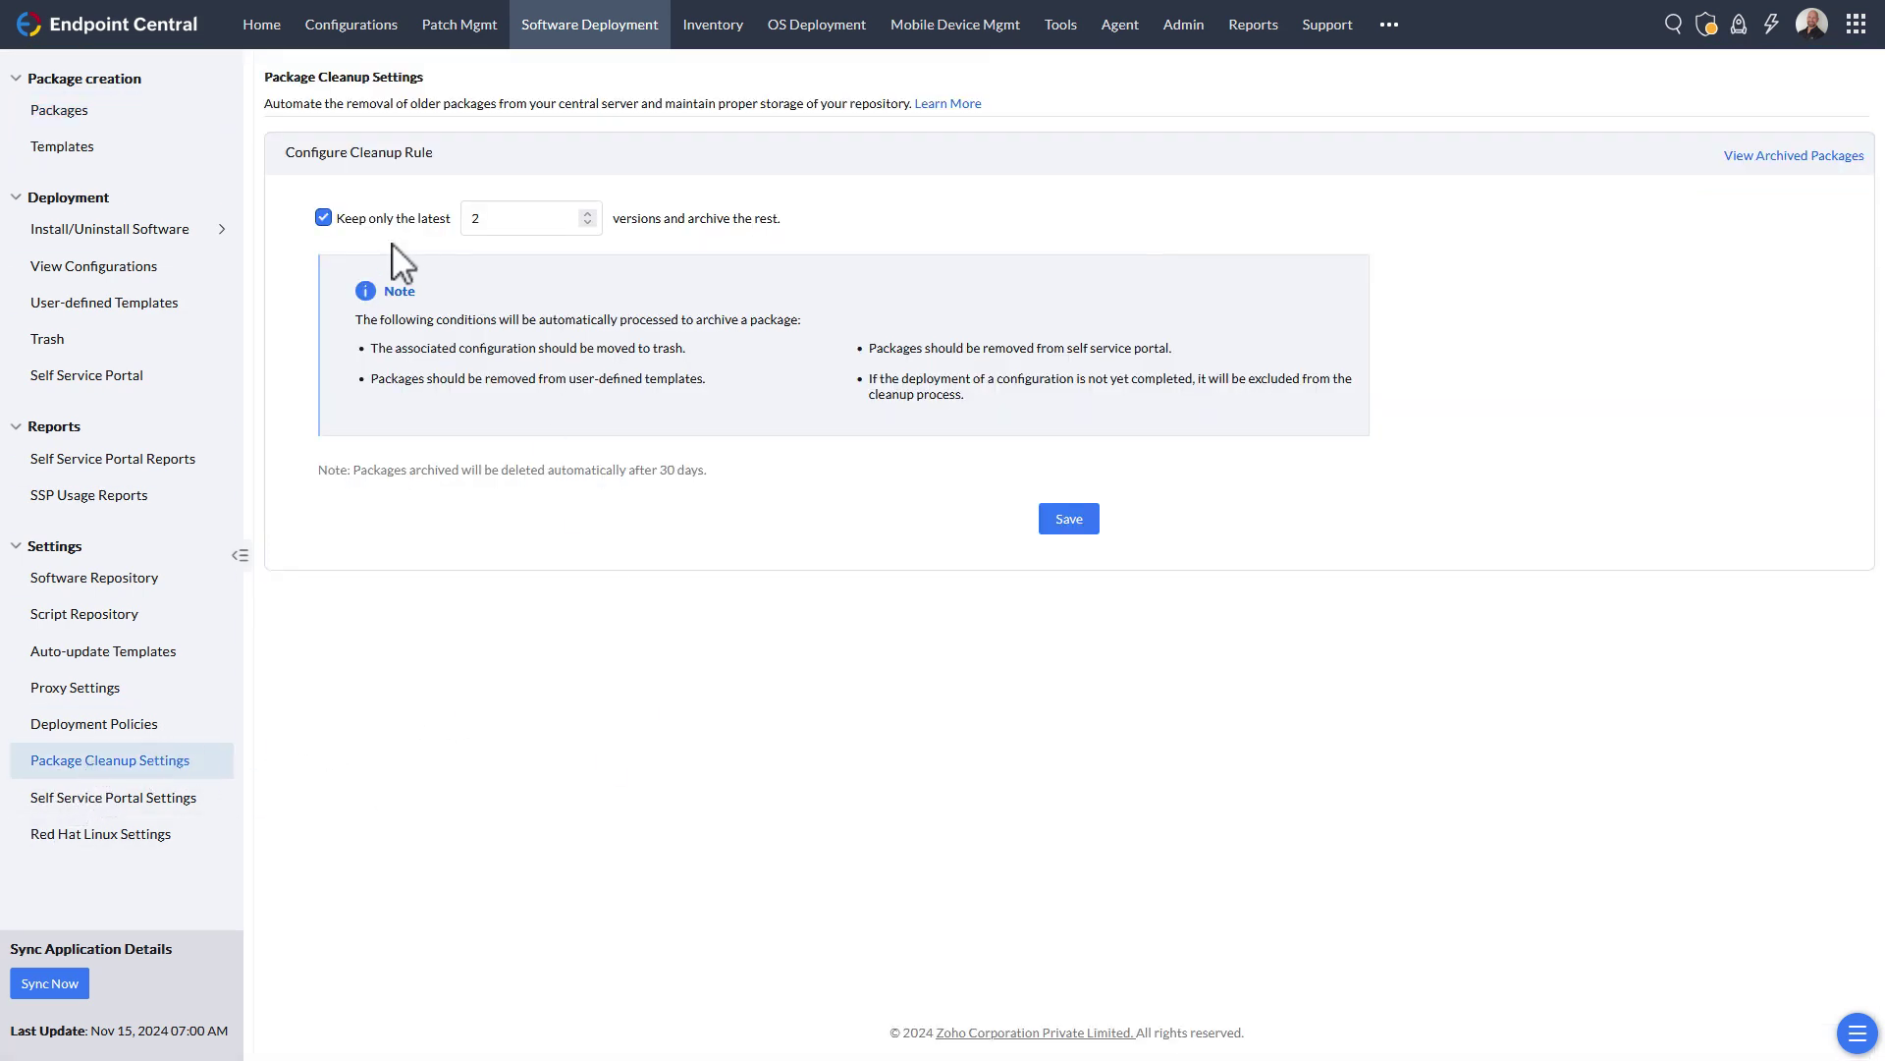
Step: Set the 'Keep only the latest' package versions count to 2
left_click(481, 227)
type("2")
Step: Return to the Packages list under Package creation
left_click(60, 110)
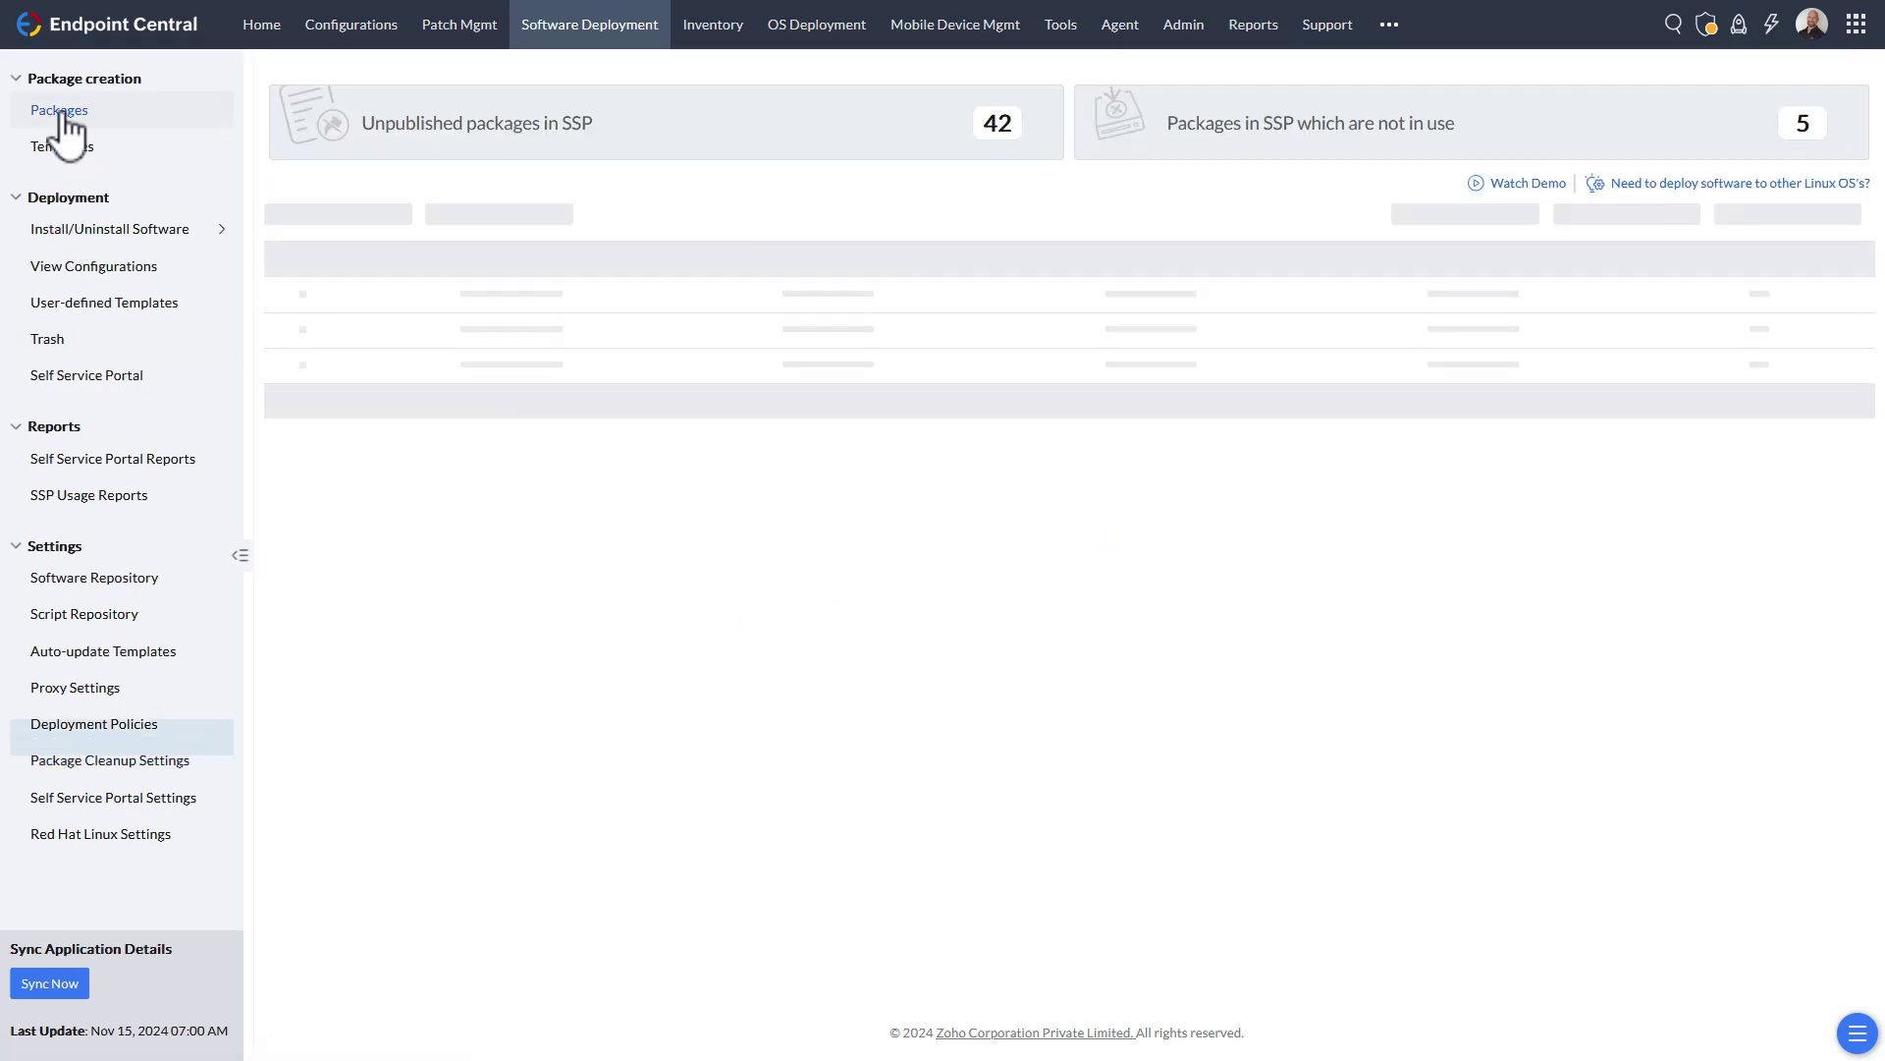